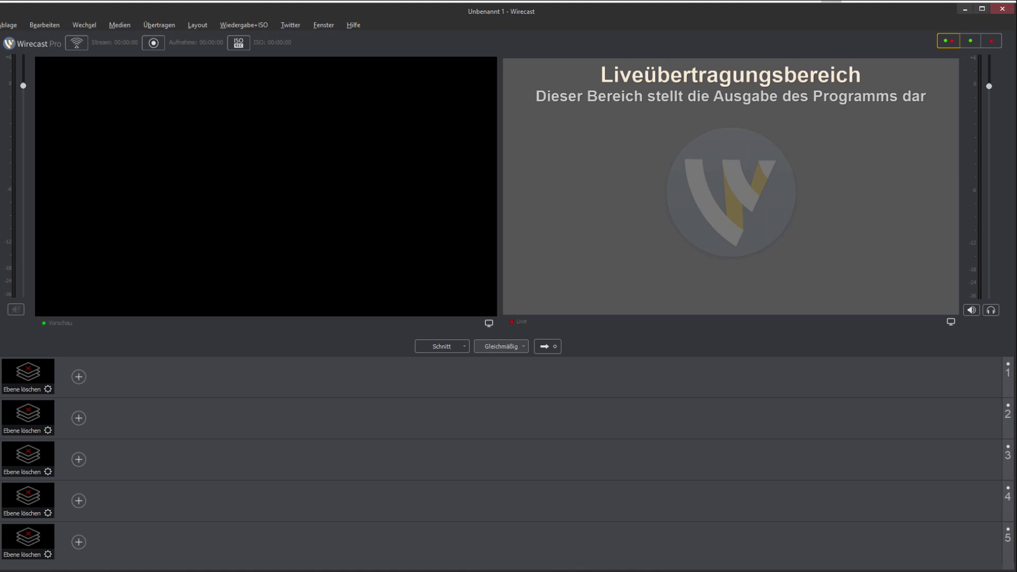
- Add the Jens remote camera from the Rendezvous-Sitzung as a shot on layer 3
click(78, 459)
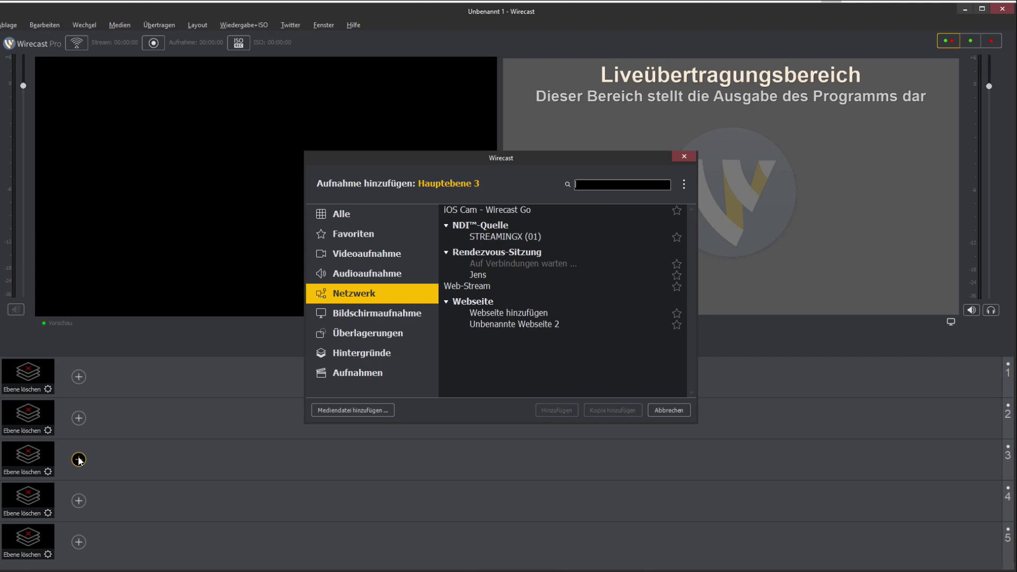
click(480, 276)
click(563, 410)
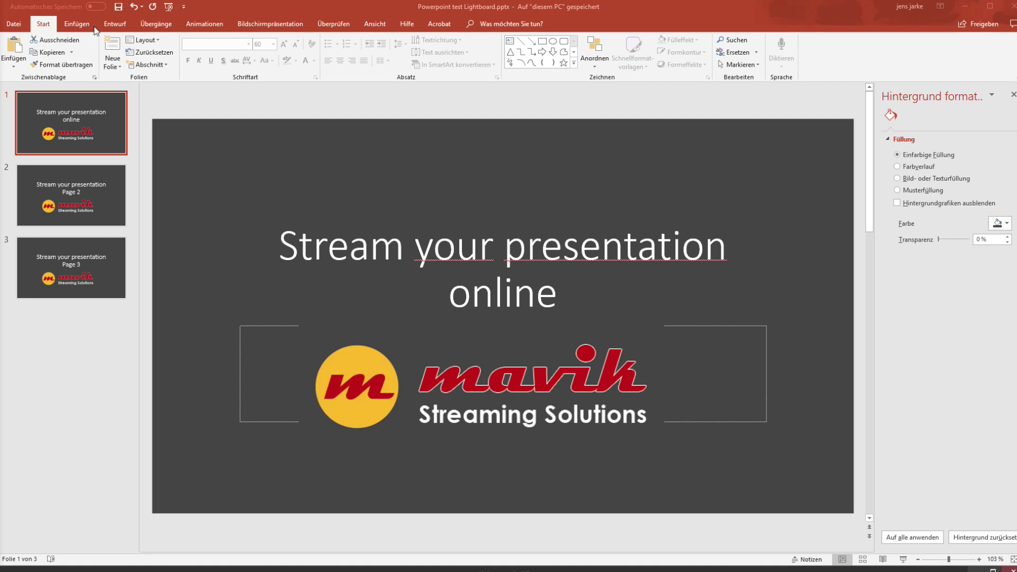
- Broadcast the PowerPoint deck with Online vorführen and connect to obtain the viewer link
click(275, 29)
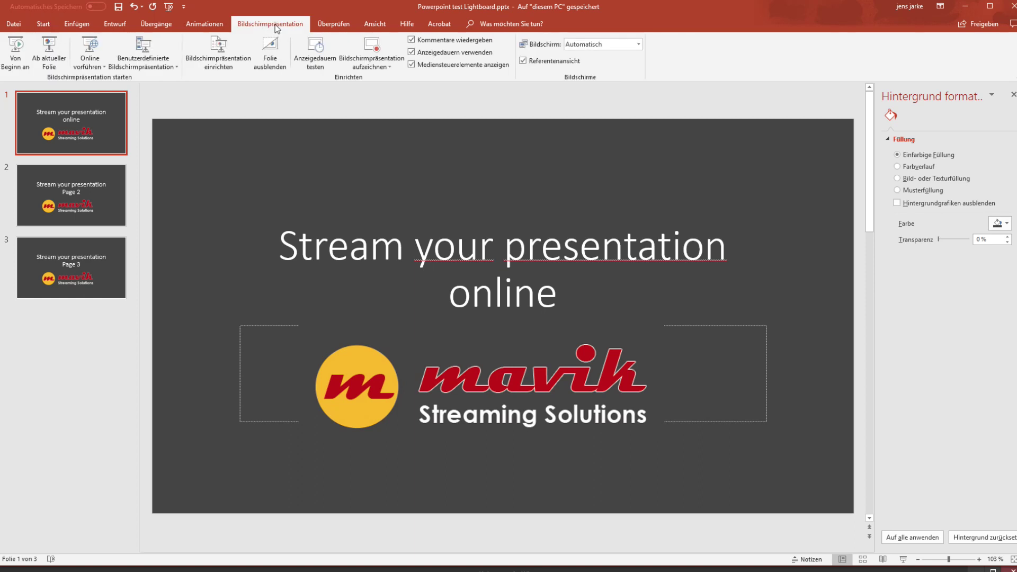
click(91, 51)
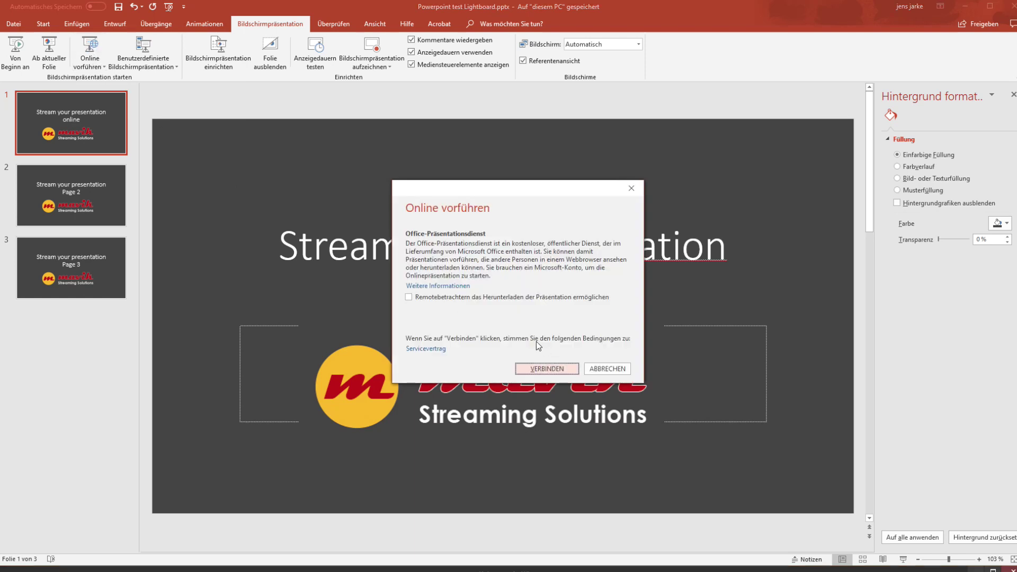
click(546, 371)
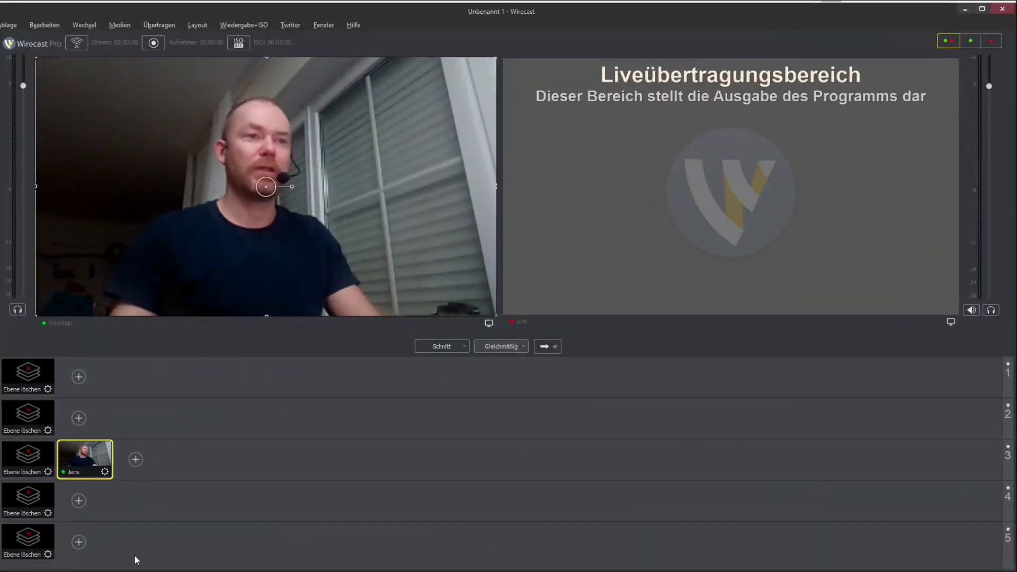
- Add a Webseite network source as a second shot on layer 3
click(135, 460)
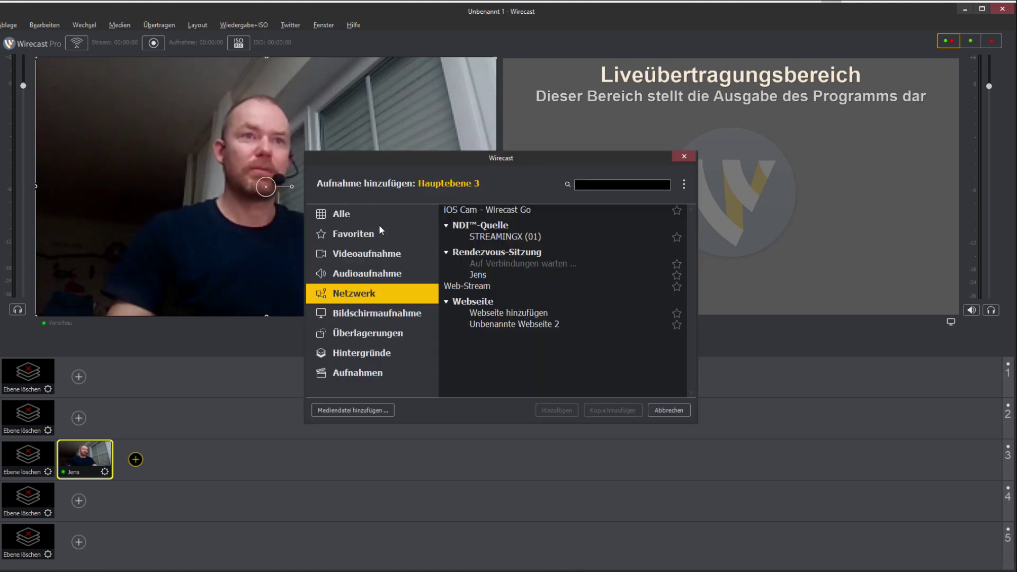
click(509, 316)
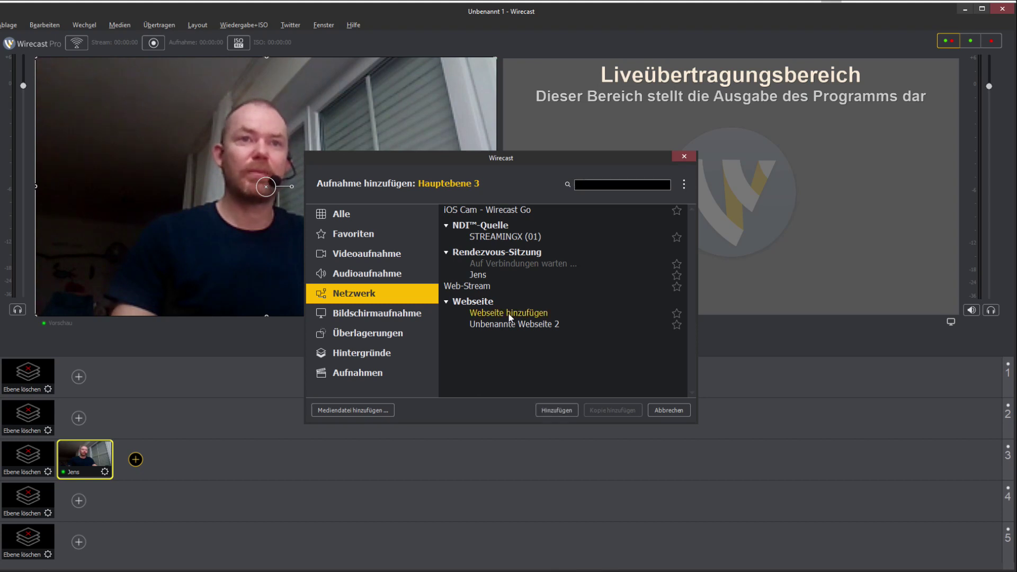
click(555, 411)
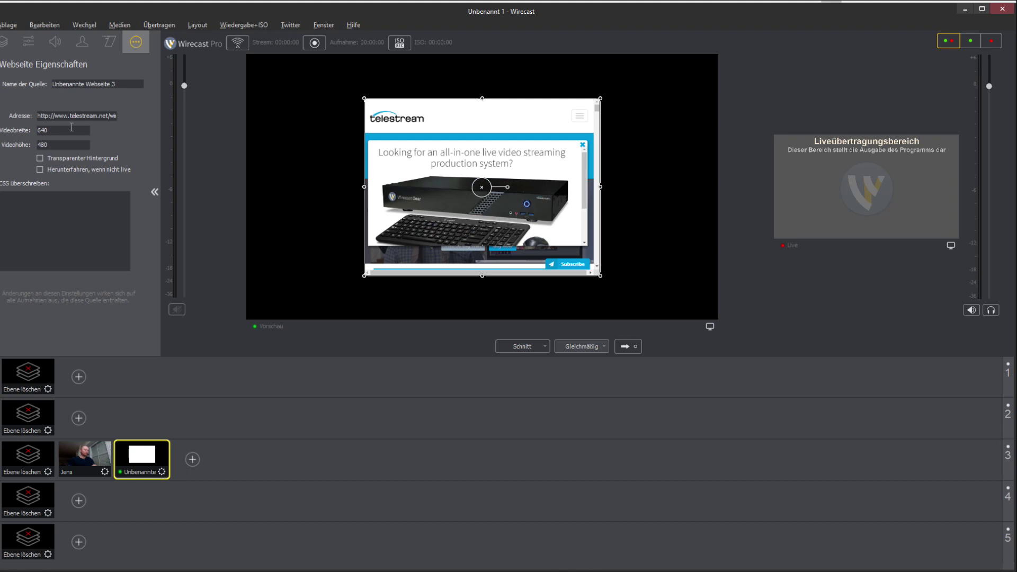
- Paste the broadcast link as the web source address and size it 1920×1080
key(ctrl+a)
key(ctrl+v)
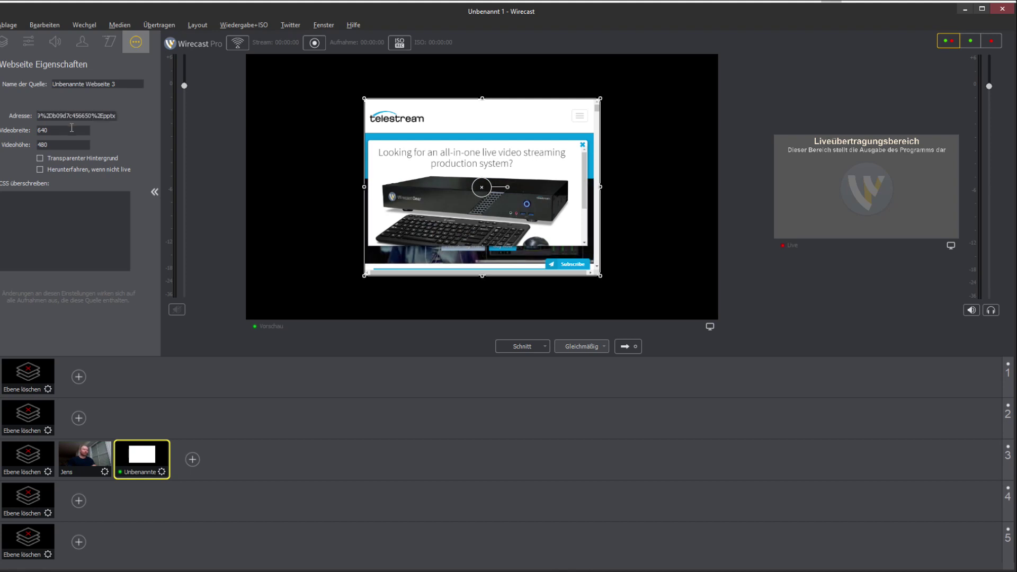
key(Tab)
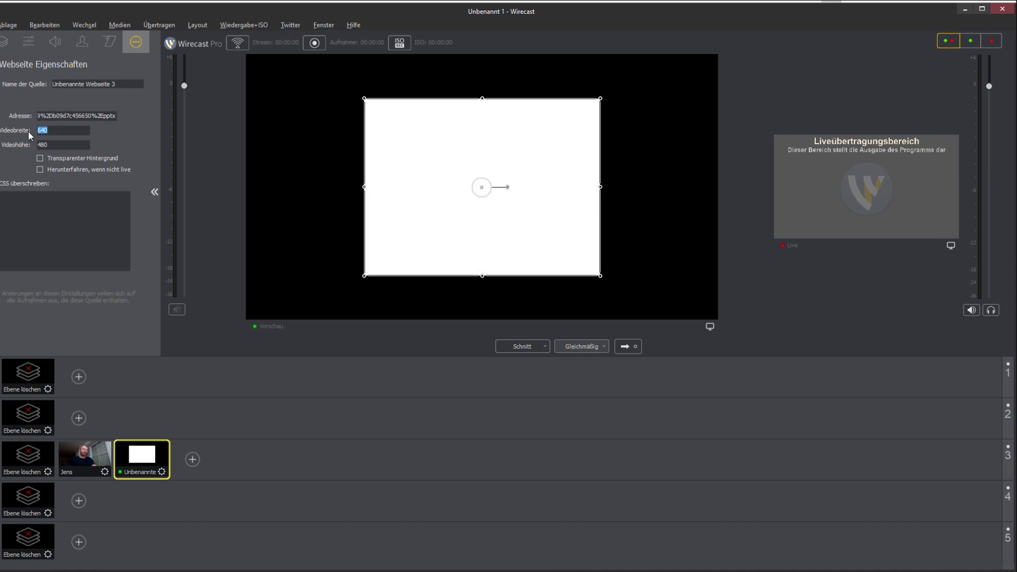
text(19)
text(20)
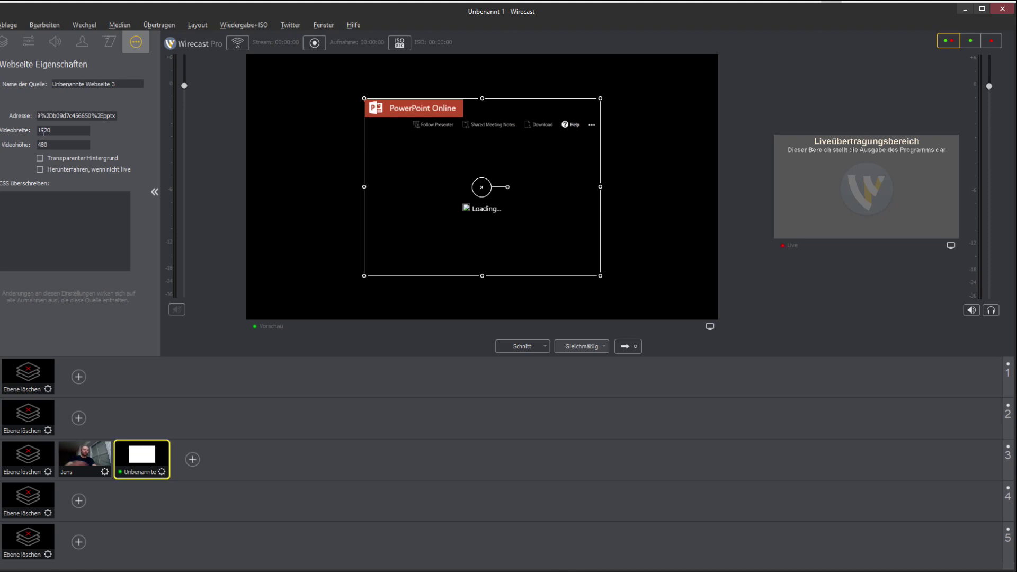
key(Tab)
text(1)
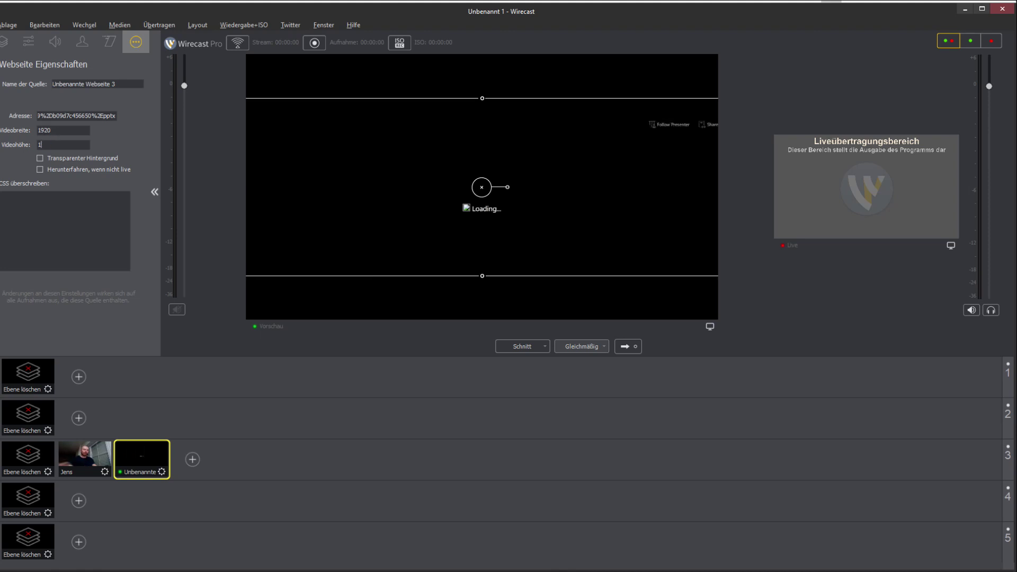
text(080)
click(73, 128)
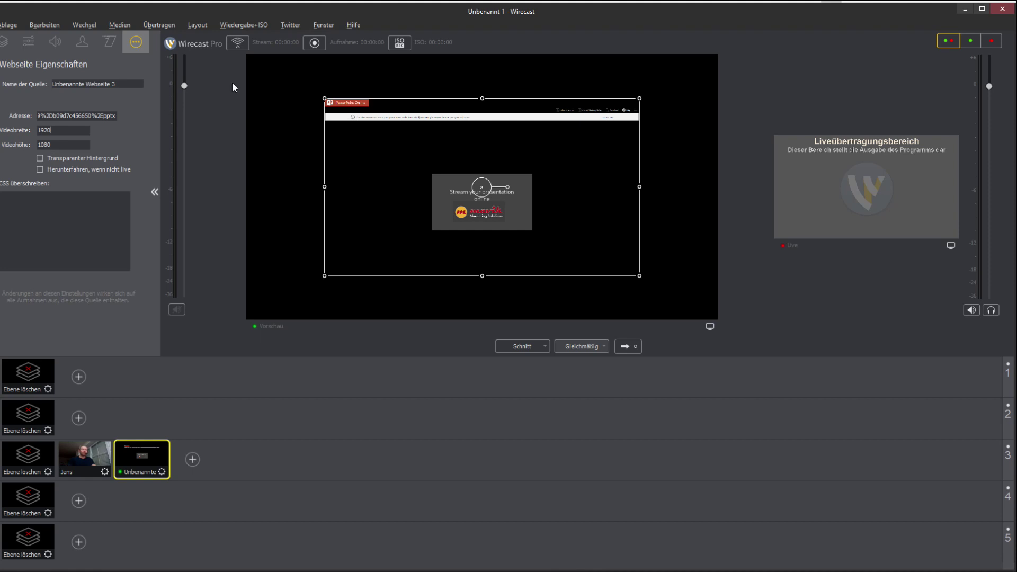
click(29, 45)
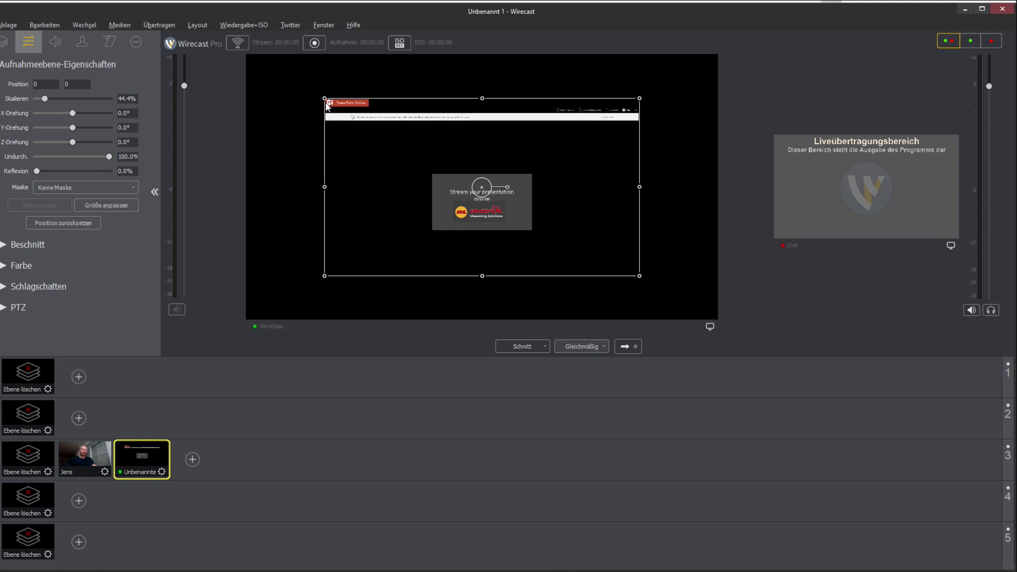
- Scale the slide capture to 82.4% and shift it upward to fill the preview
drag(325, 99, 302, 85)
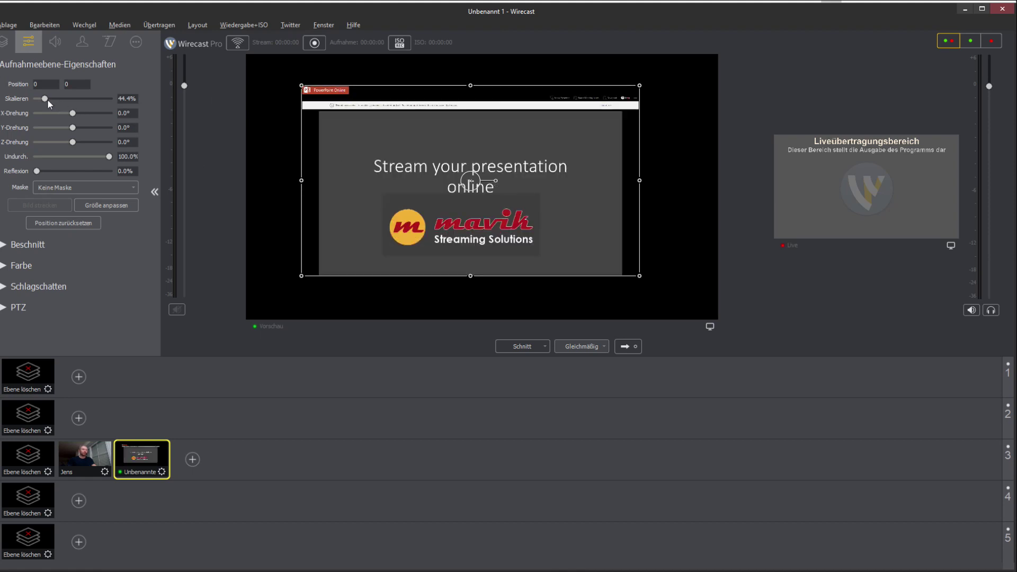
drag(45, 99, 51, 100)
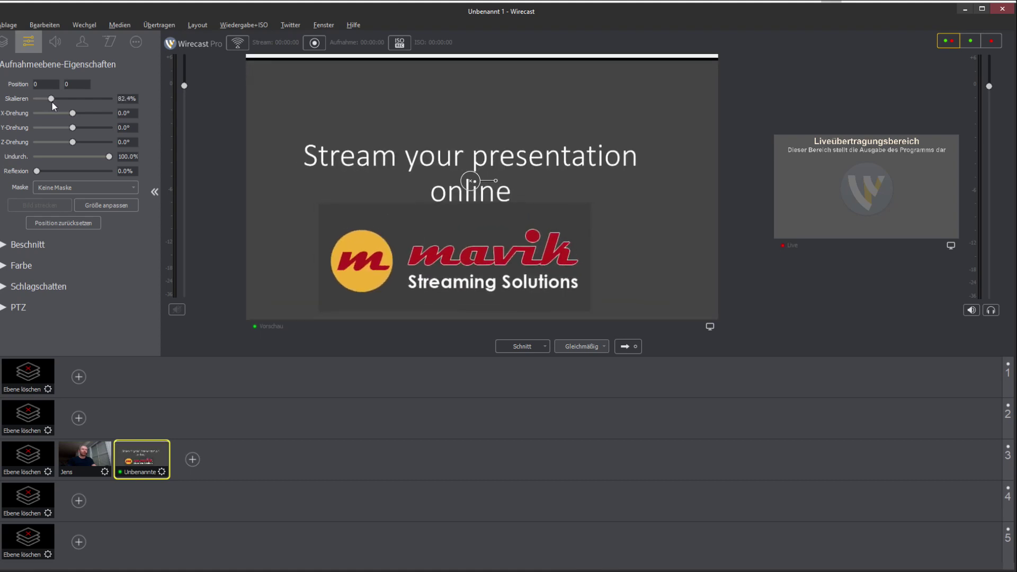
drag(298, 118, 301, 109)
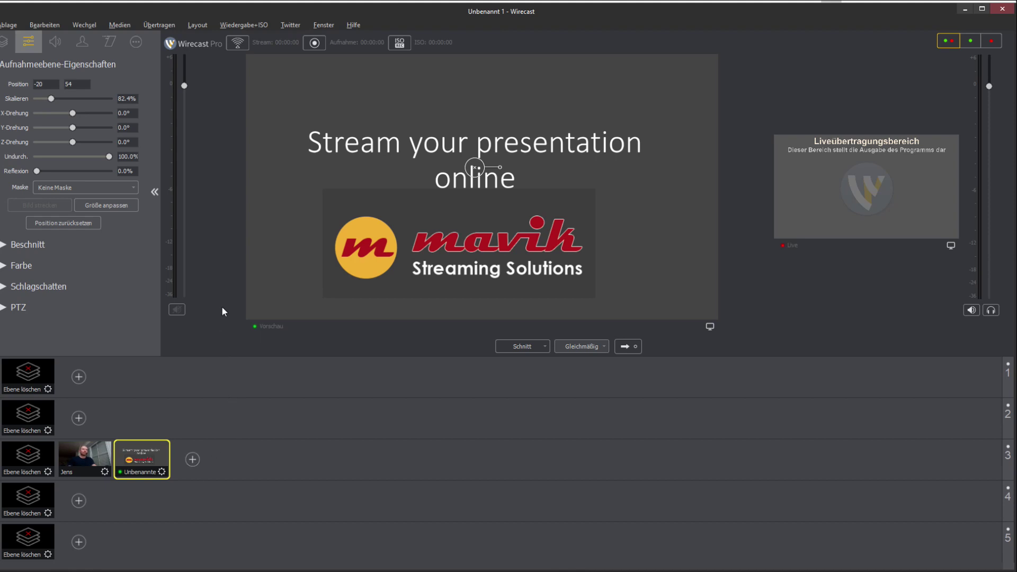
click(86, 456)
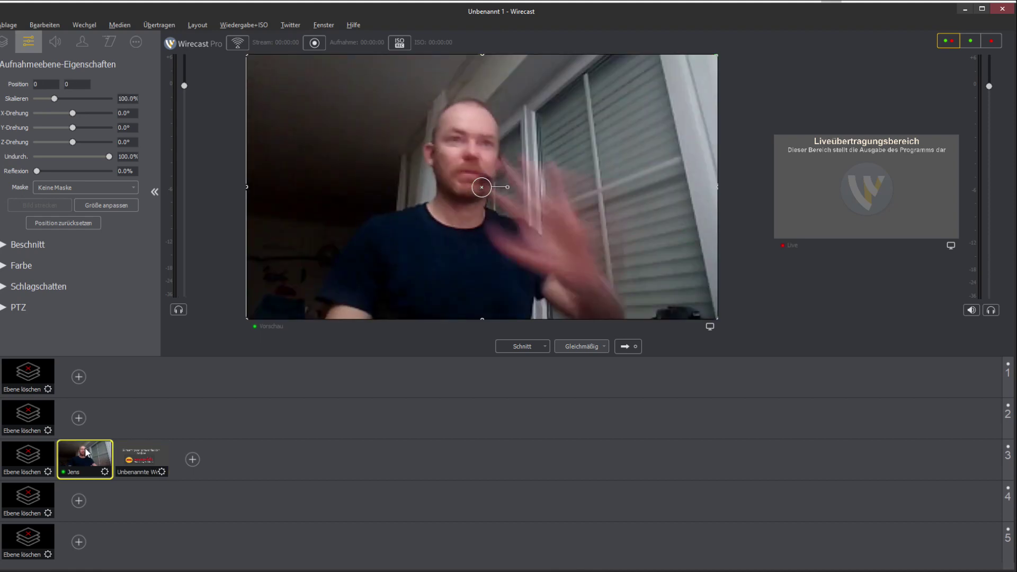
- Preview the Unbenannte slide shot, then return the preview to the Jens camera
click(157, 458)
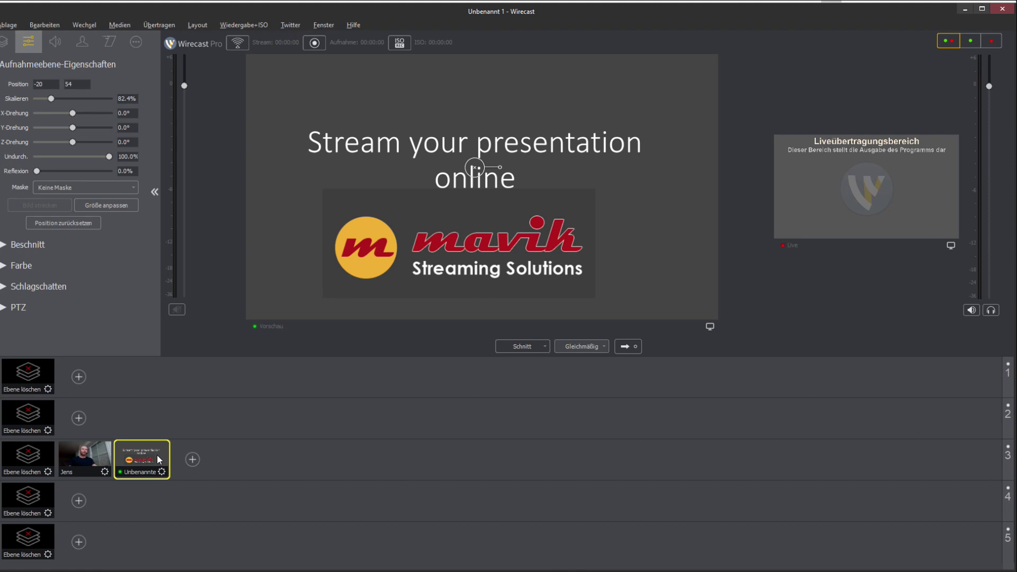
click(85, 458)
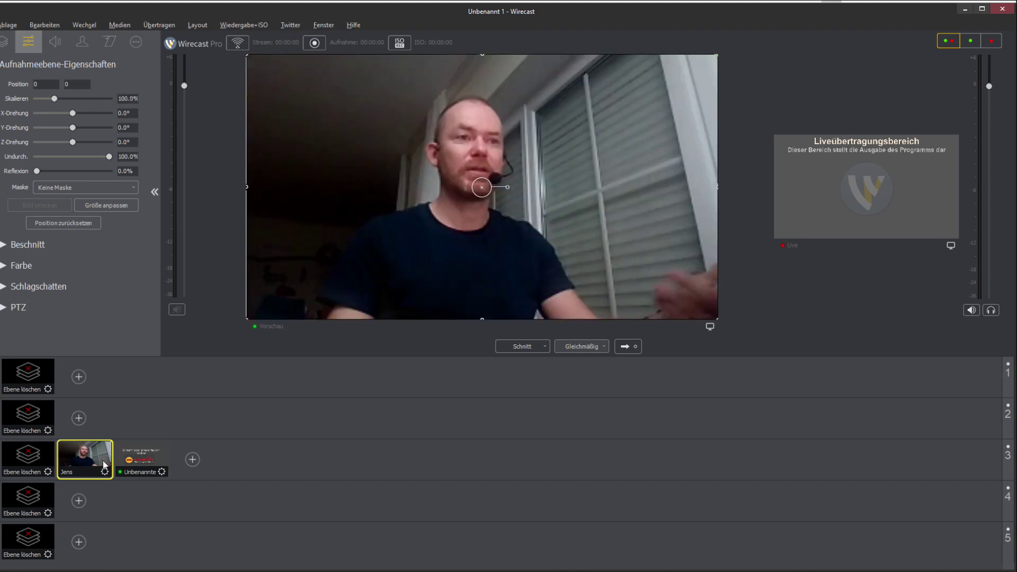